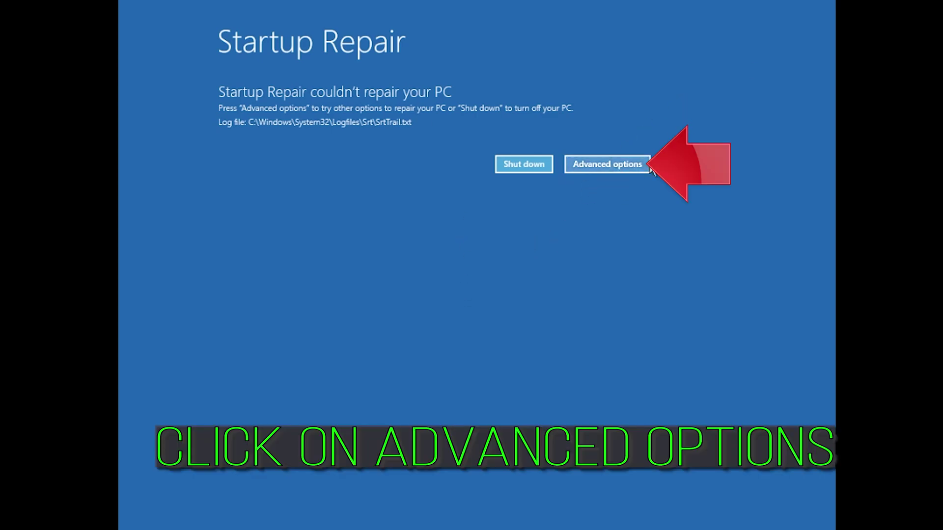
Step: Run Startup Repair from the advanced troubleshooting options, continuing with the listed account and a blank password
{"action": "left_click", "coordinate": [607, 165]}
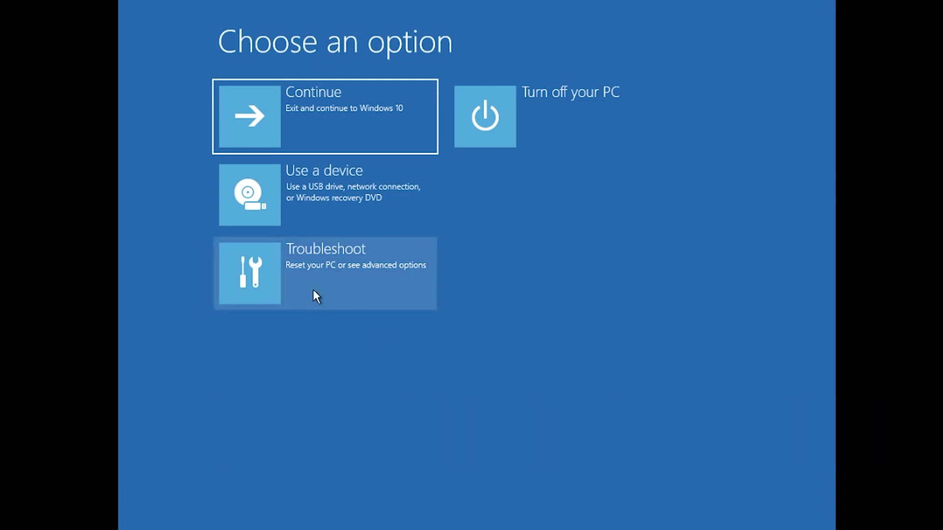
{"action": "left_click", "coordinate": [313, 289]}
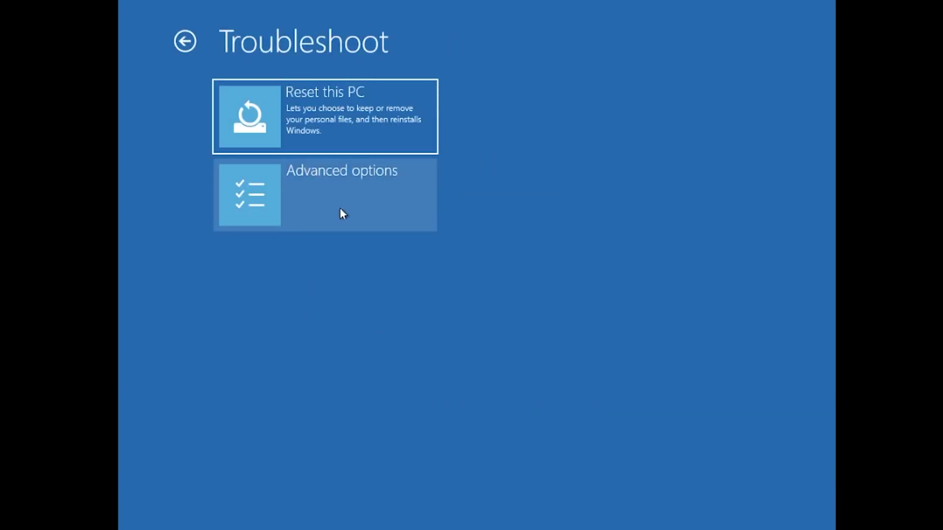
{"action": "left_click", "coordinate": [407, 195]}
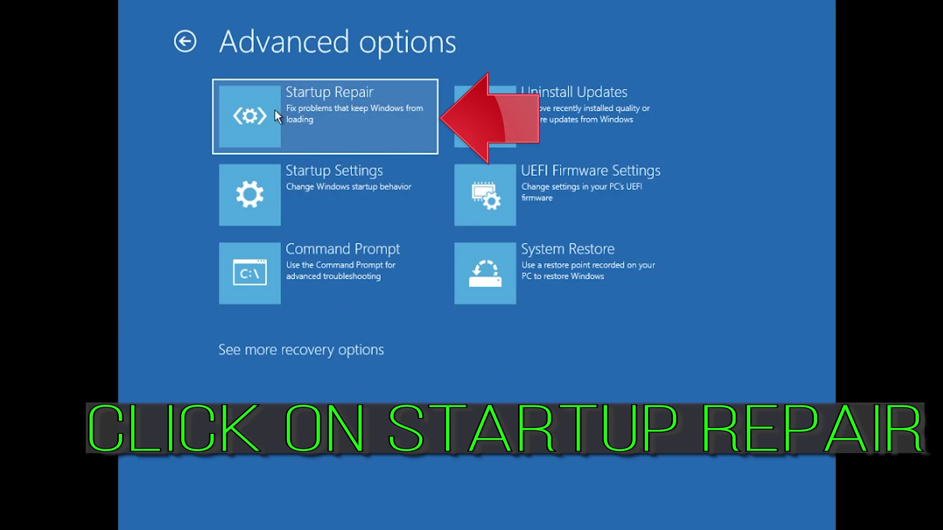
{"action": "left_click", "coordinate": [344, 113]}
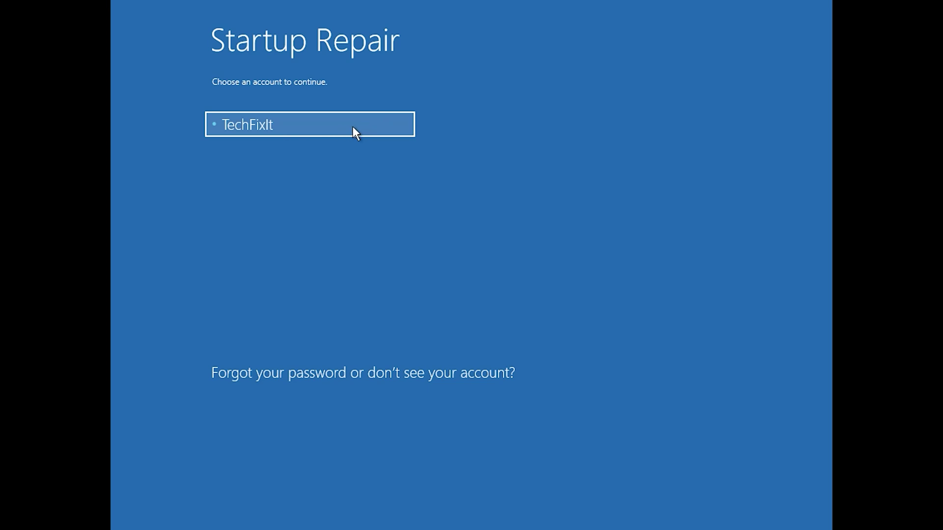
{"action": "left_click", "coordinate": [353, 126]}
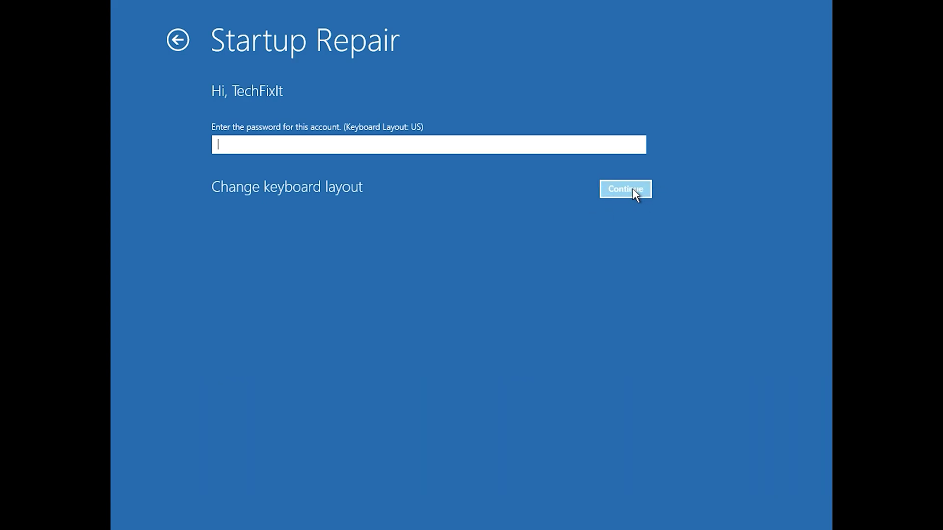
{"action": "left_click", "coordinate": [636, 194]}
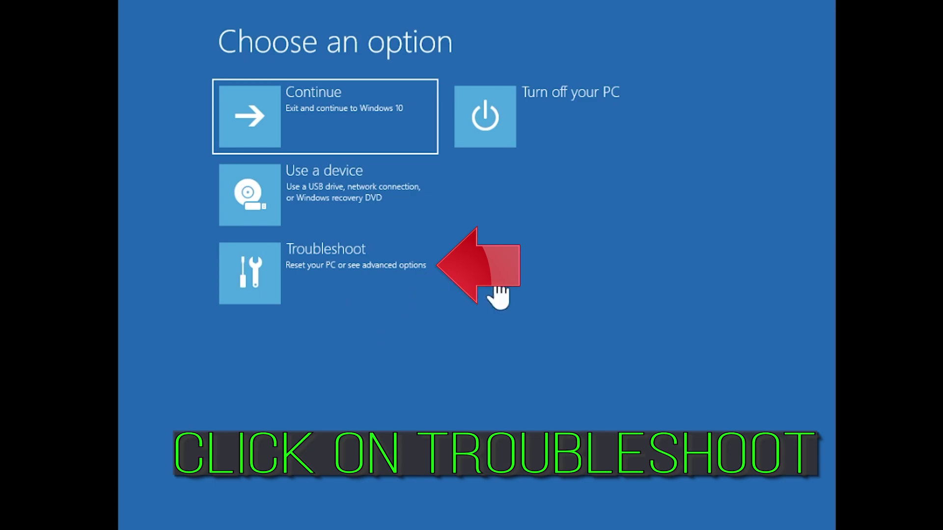
Step: Open Command Prompt from the advanced troubleshooting options, continuing with the listed account and a blank password
{"action": "left_click", "coordinate": [313, 291]}
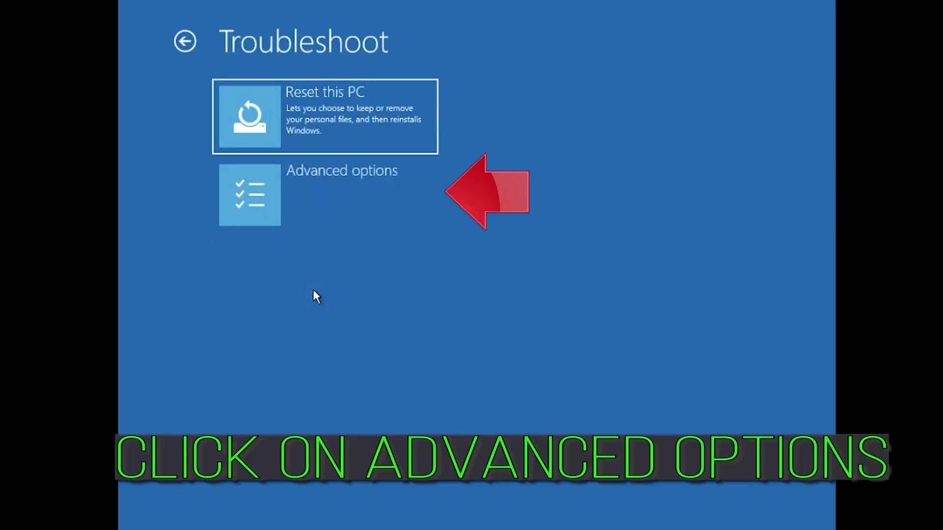
{"action": "left_click", "coordinate": [425, 203]}
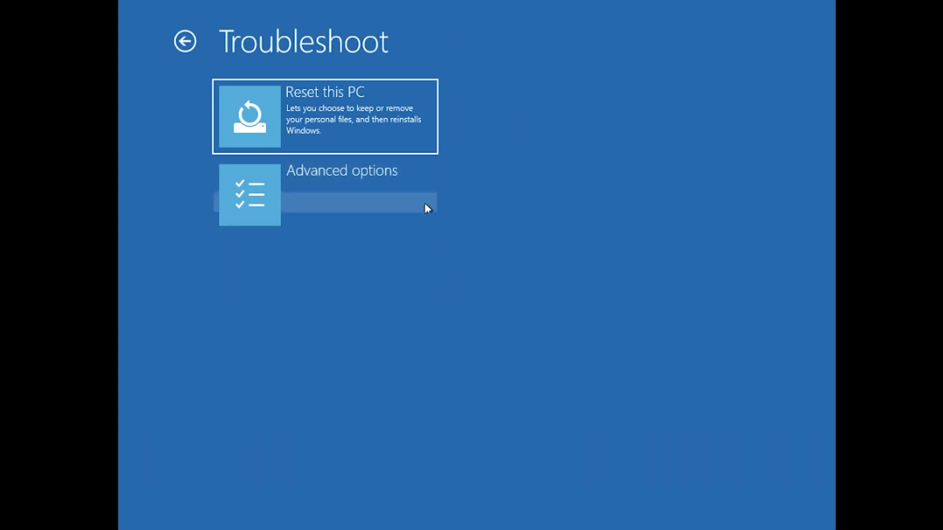
{"action": "left_click", "coordinate": [406, 195]}
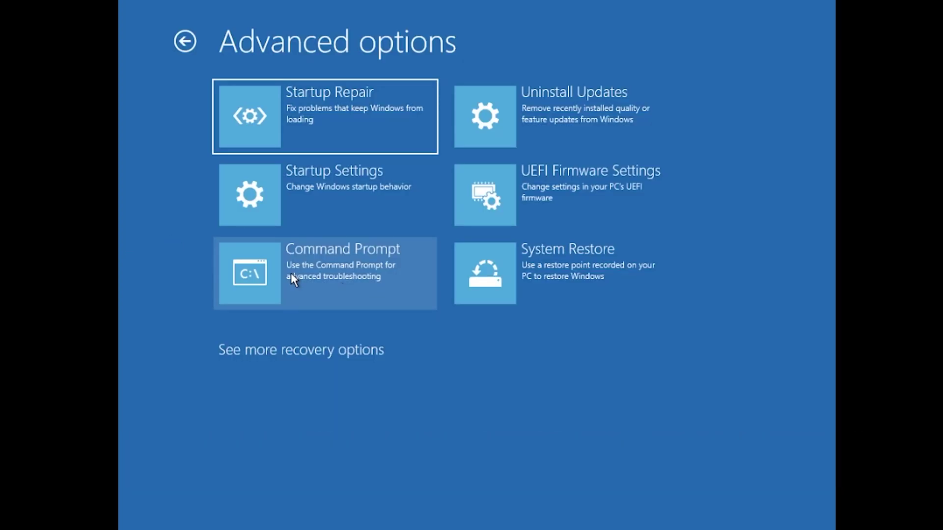
{"action": "left_click", "coordinate": [343, 284]}
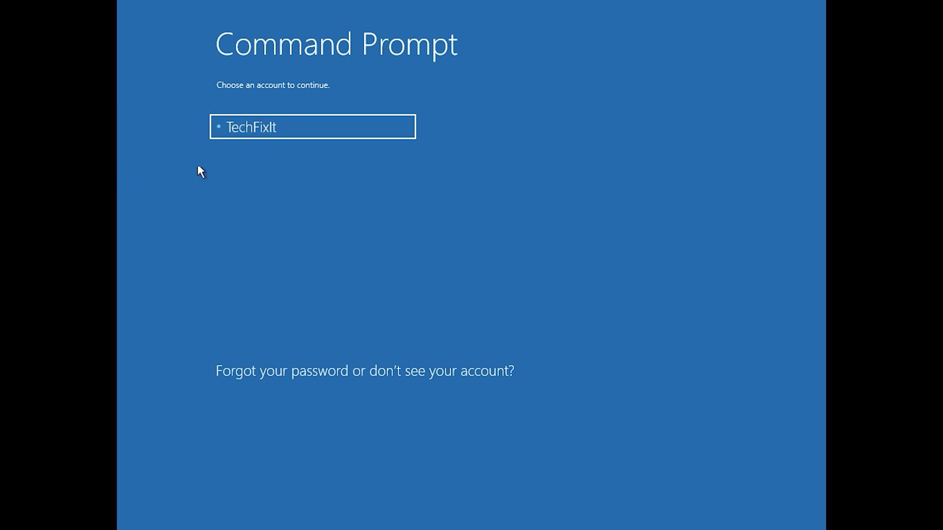
{"action": "left_click", "coordinate": [308, 132]}
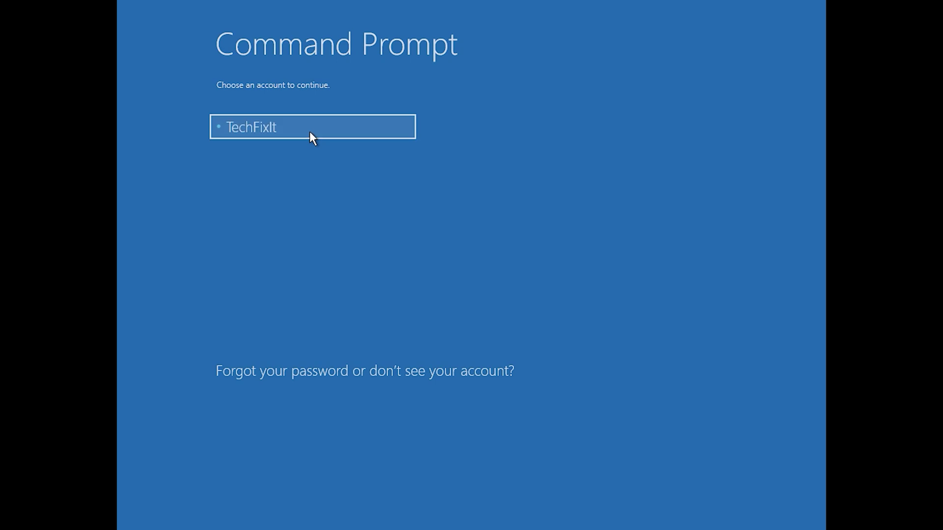
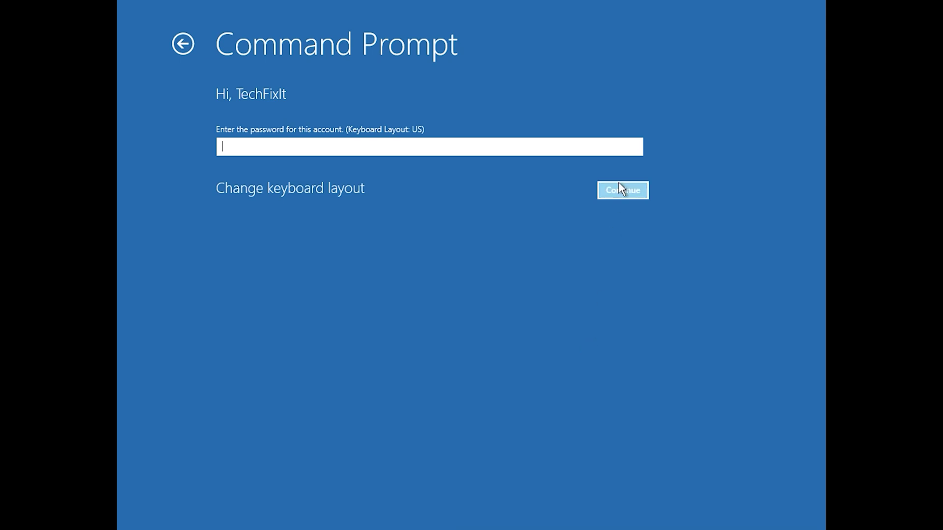
{"action": "left_click", "coordinate": [621, 190]}
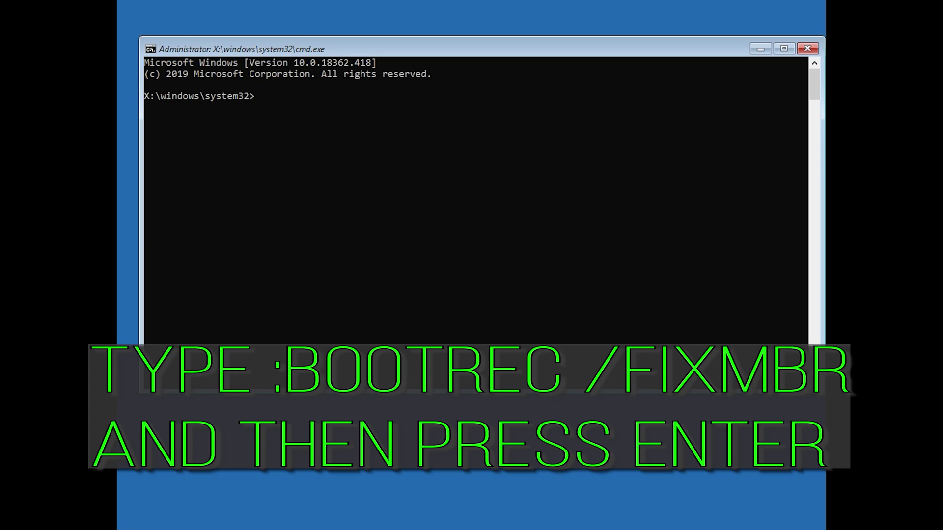
Step: Run bootrec /fixmbr to repair the master boot record, followed by bootrec /fixboot for the boot sector
{"action": "type", "text": "bootrec /fixmbr"}
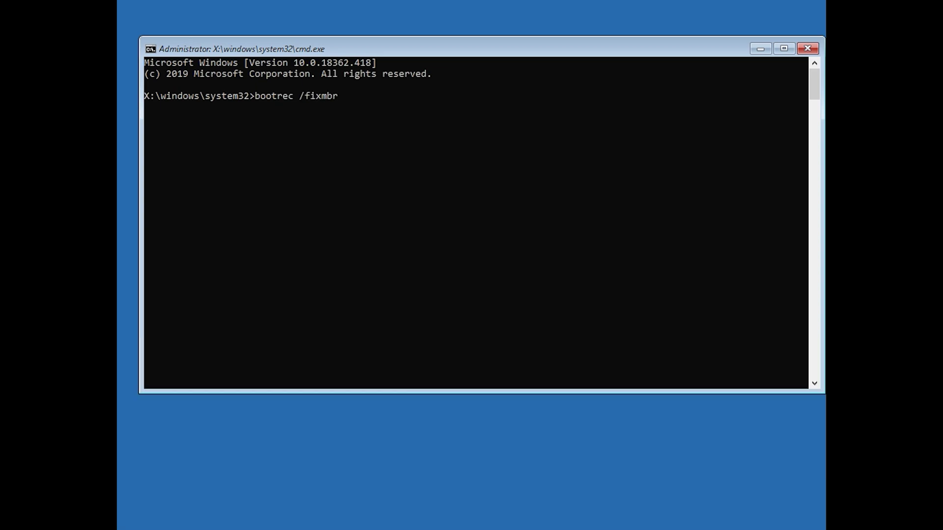
{"action": "key", "text": "Return"}
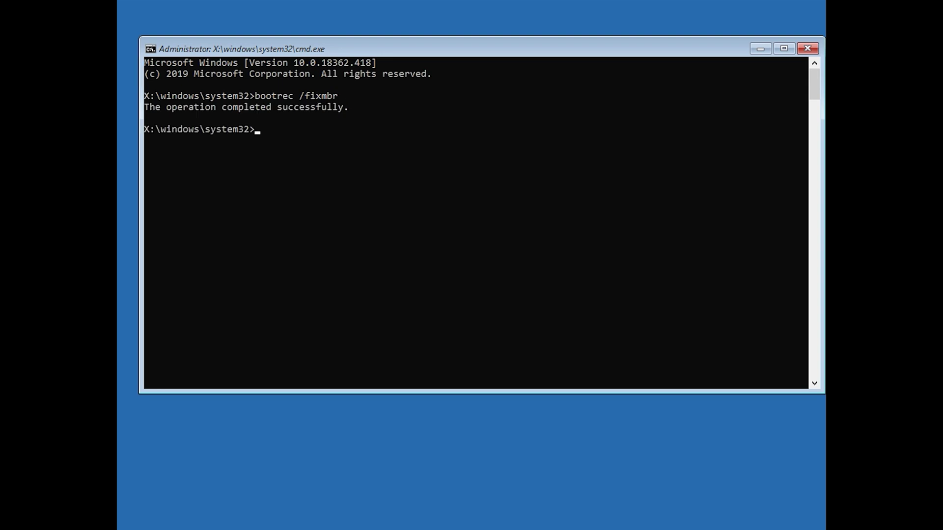
{"action": "type", "text": "bootrec"}
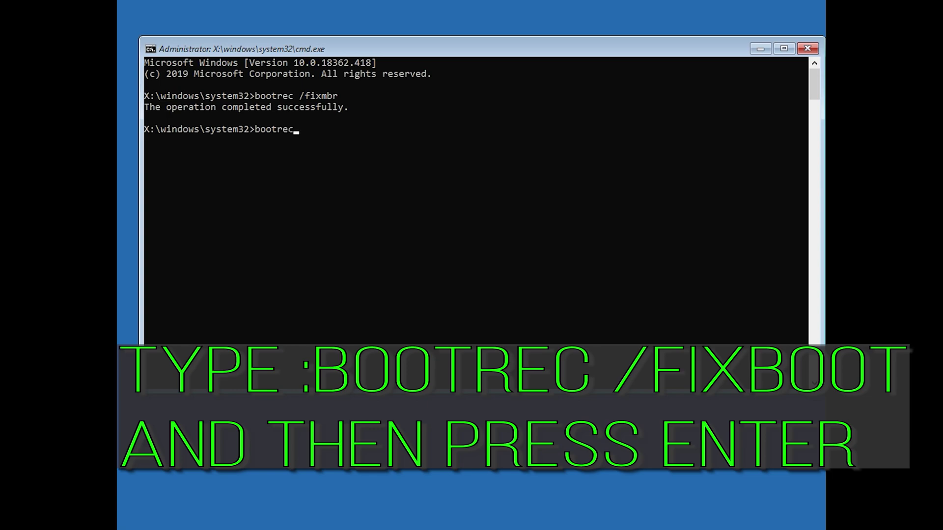
{"action": "type", "text": " /fixboot"}
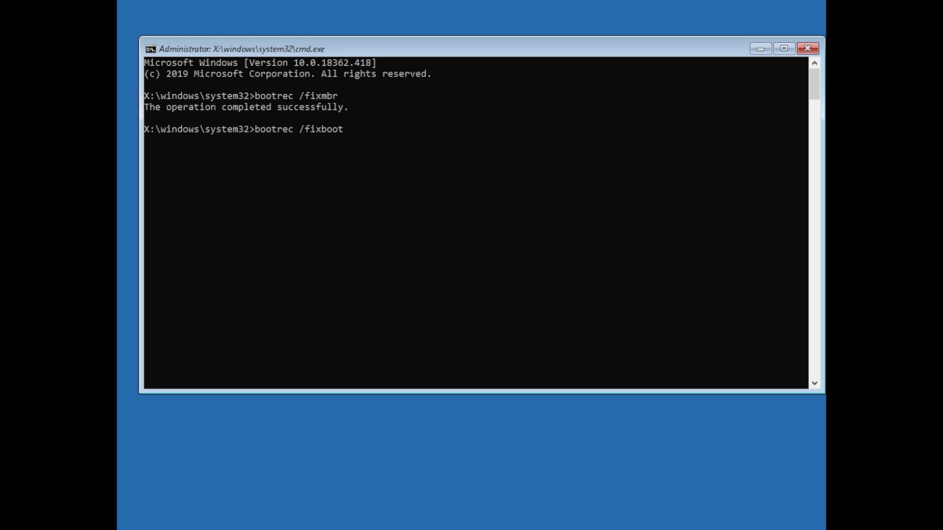
{"action": "key", "text": "Return"}
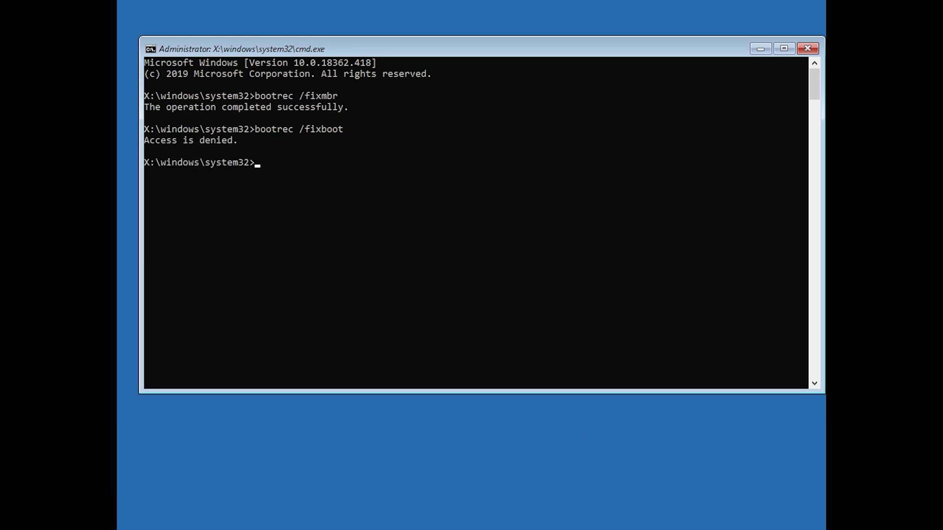
Step: Update the system partition's boot code with bootsect /nt60 sys and run bootrec /fixboot again
{"action": "type", "text": "bo"}
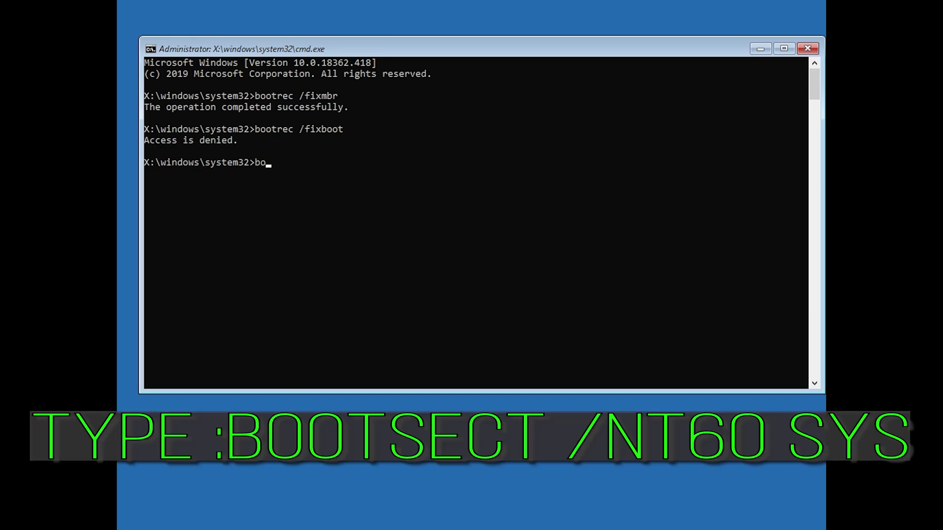
{"action": "type", "text": "otsect /nt60 sys"}
{"action": "key", "text": "Return"}
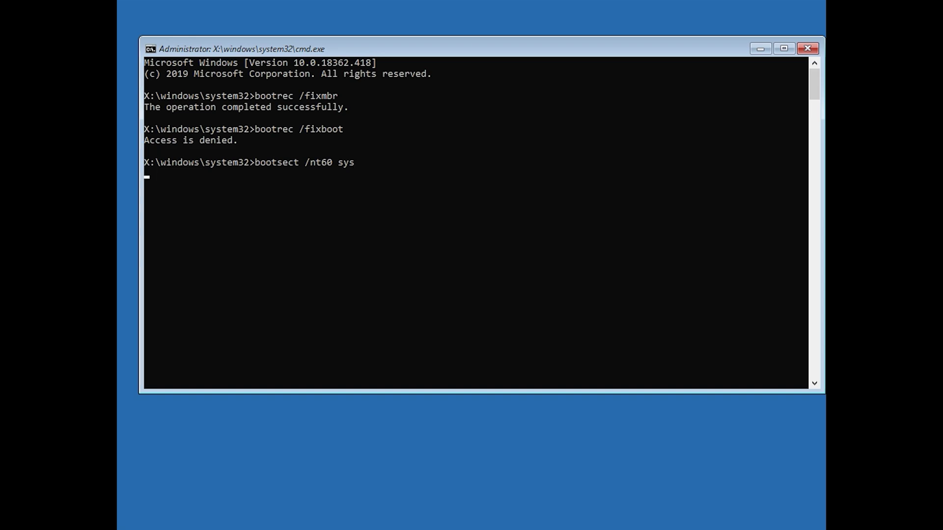
{"action": "type", "text": "boot"}
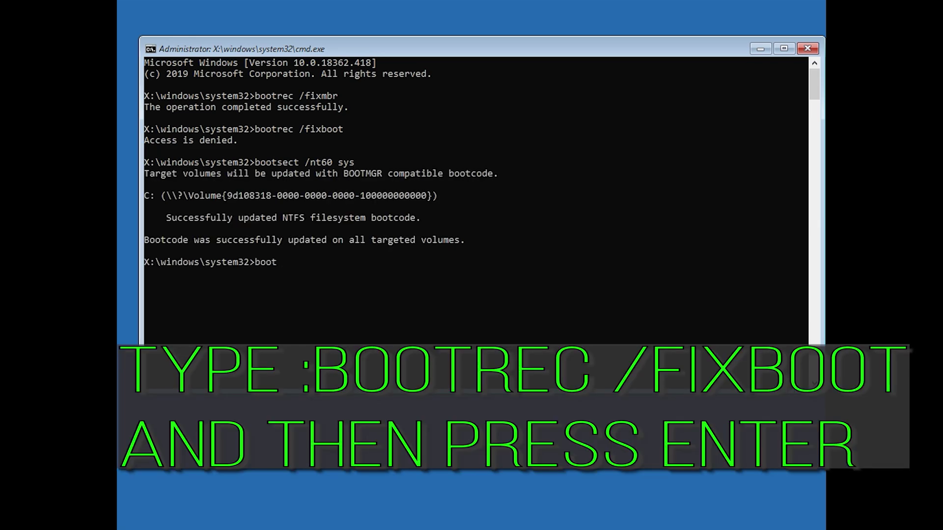
{"action": "type", "text": "rec /fixboot"}
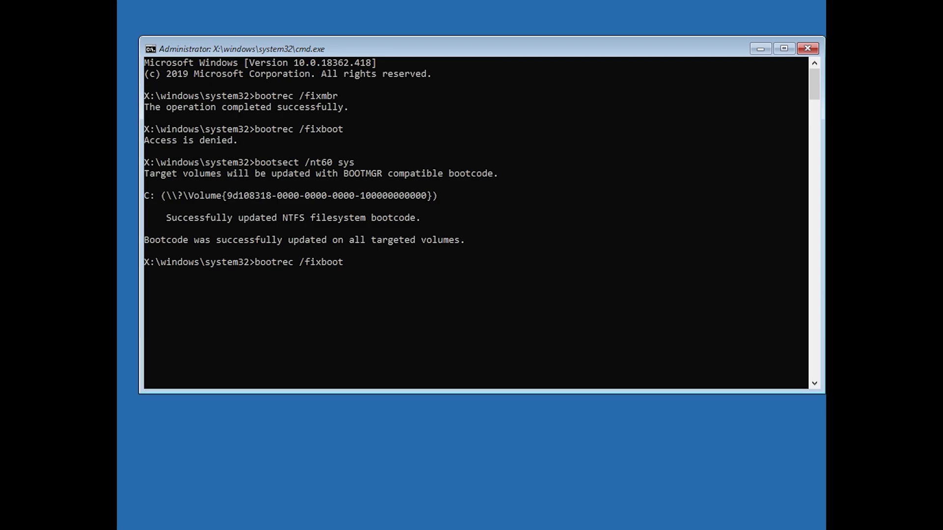
{"action": "key", "text": "Return"}
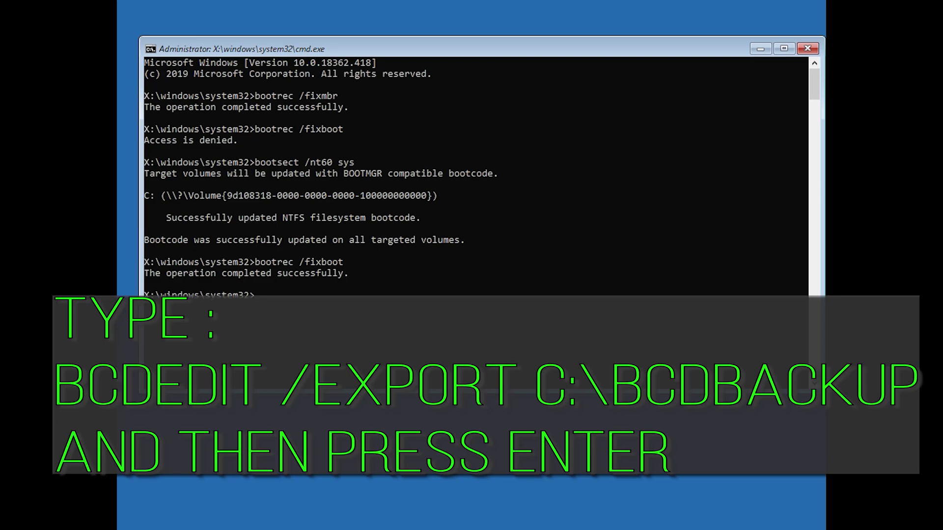
Step: Export the BCD store to c:\bcdbackup with bcdedit and clear c:\boot\bcd's attributes using attrib with -h -r -s
{"action": "type", "text": "bcdedit /export c:\\bcdbackup"}
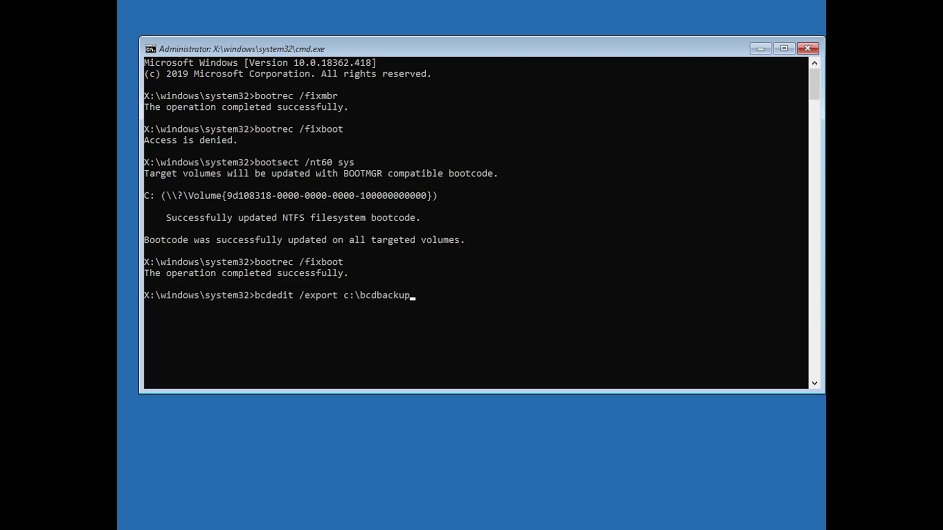
{"action": "key", "text": "Return"}
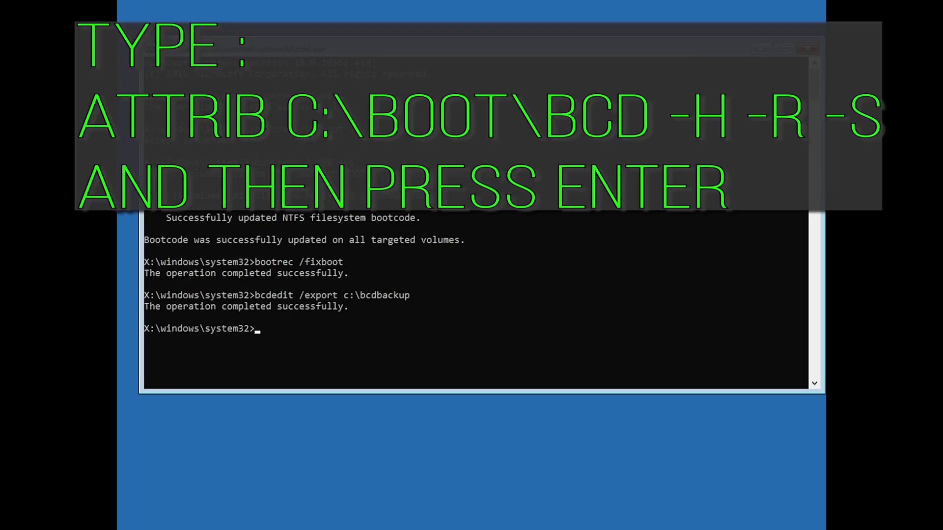
{"action": "type", "text": "attrib"}
{"action": "type", "text": "c:\\boot\\bcd"}
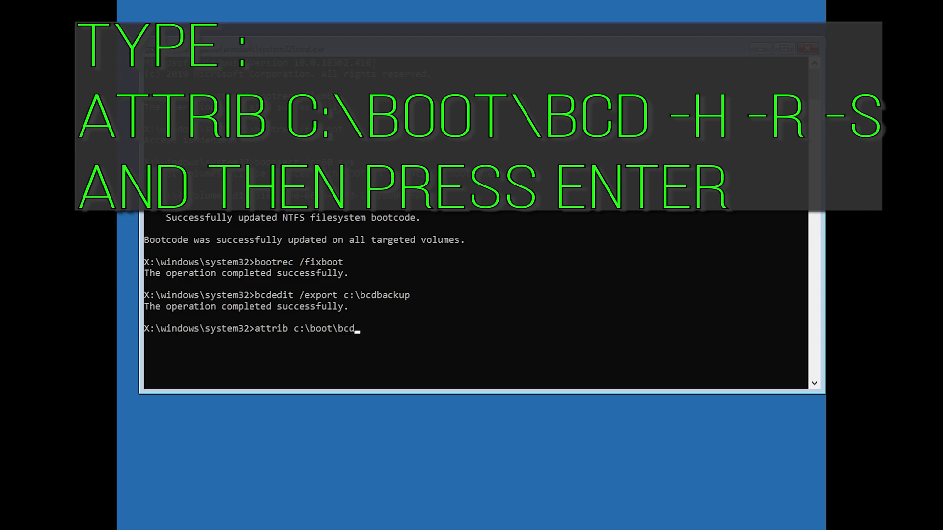
{"action": "type", "text": " -h -r -s"}
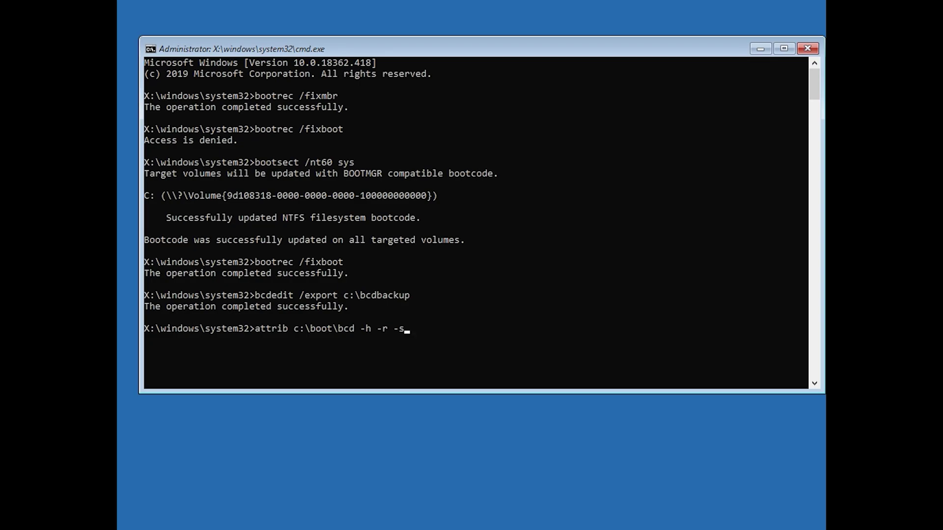
{"action": "key", "text": "Return"}
Step: Rename c:\boot\bcd to bcd.old with the ren command
{"action": "type", "text": "re"}
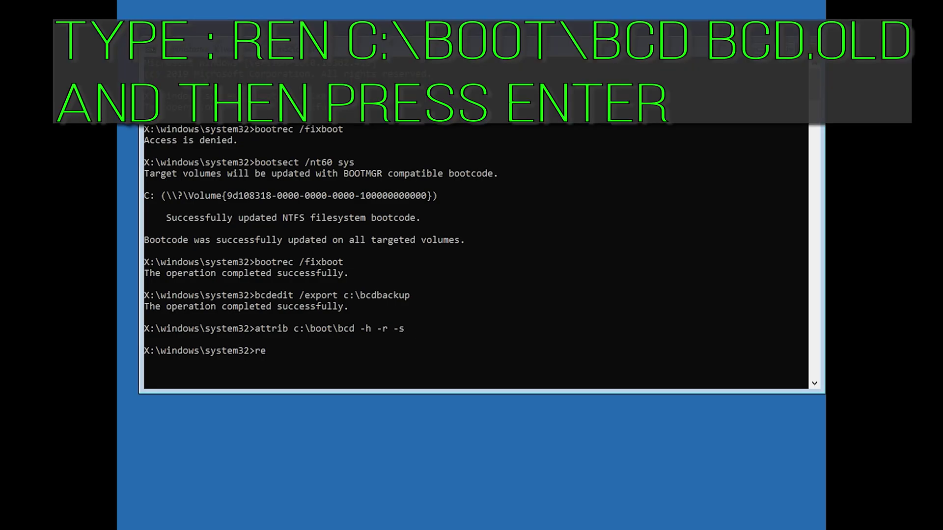
{"action": "type", "text": "n c:\\boot\\bcd bcd.old"}
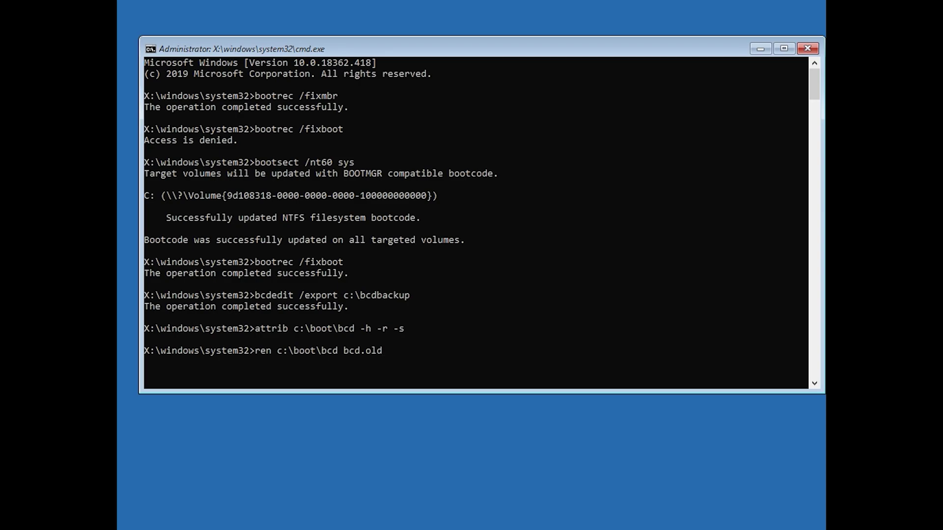
{"action": "key", "text": "Return"}
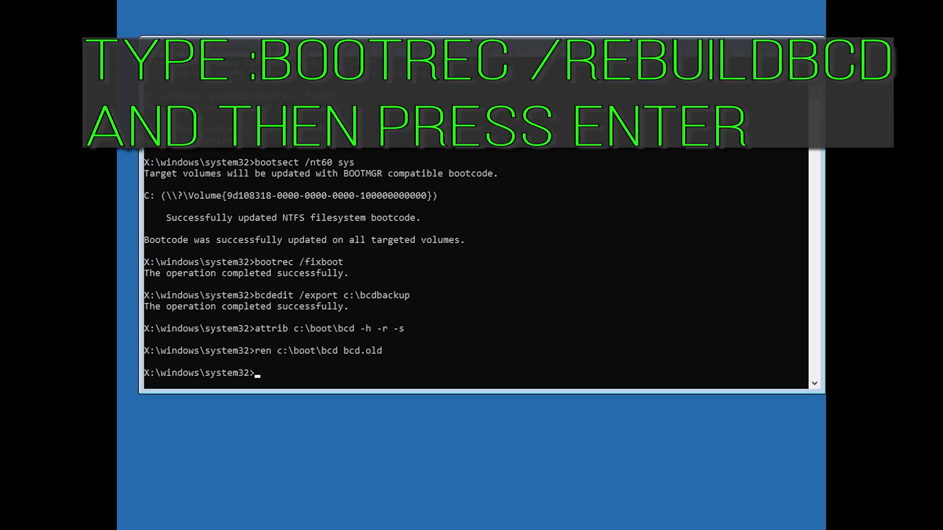
Step: Rebuild the boot configuration with bootrec /rebuildbcd and answer y to add the D:\Windows installation to the boot list
{"action": "type", "text": "bootrec /rebuildbcd"}
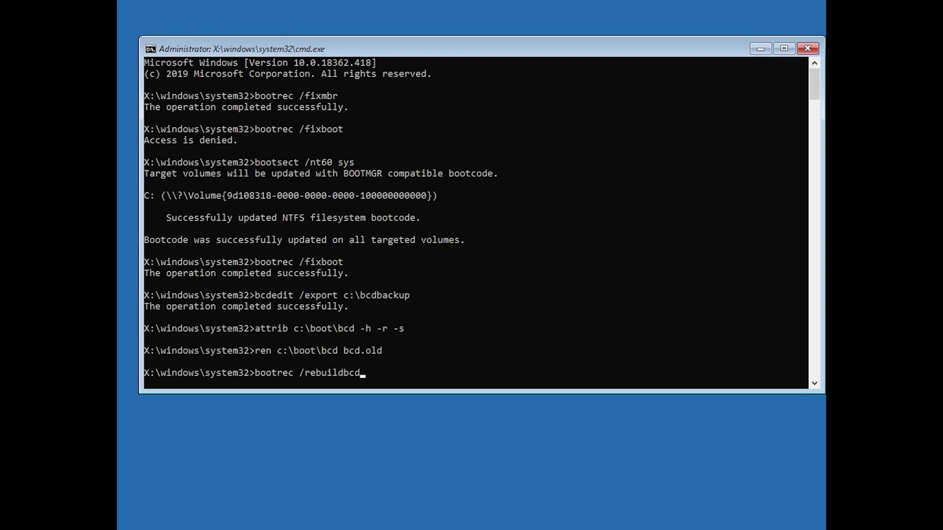
{"action": "key", "text": "Return"}
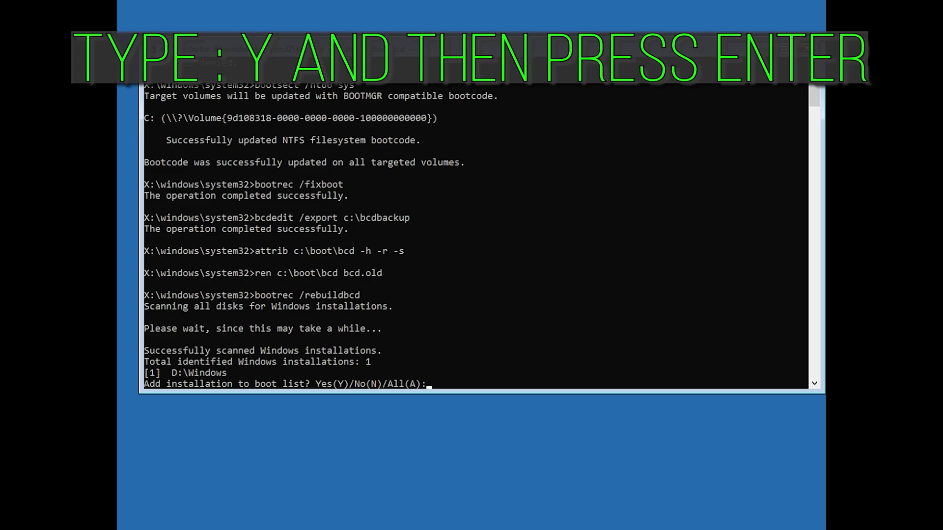
{"action": "type", "text": "y"}
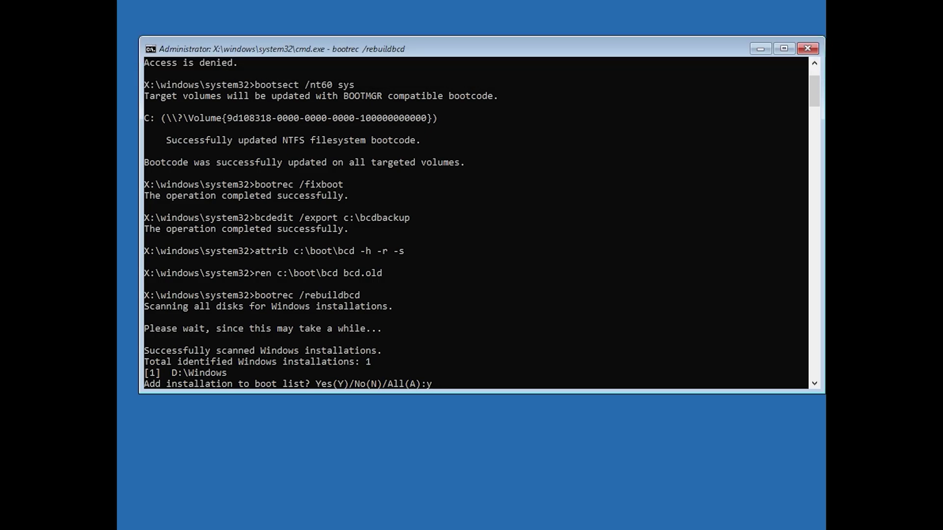
{"action": "key", "text": "Return"}
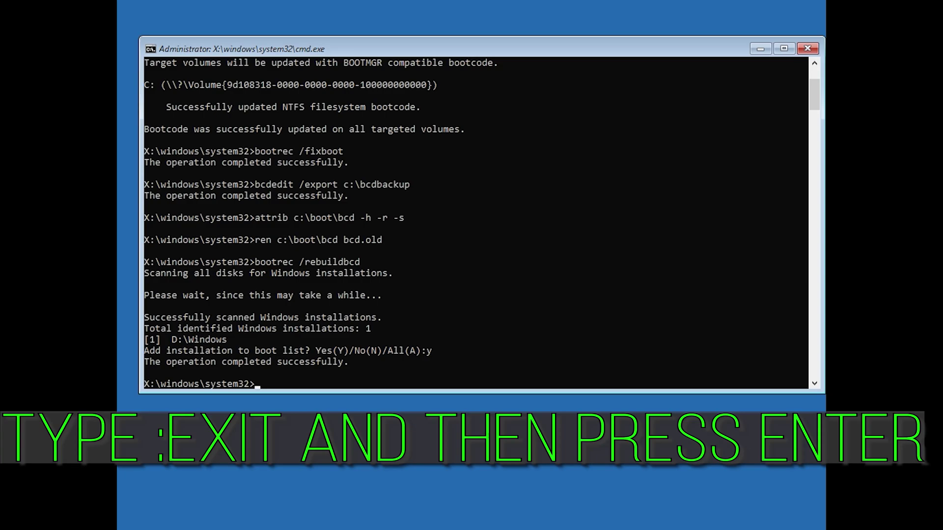
Step: Close the Command Prompt with the exit command and continue to Windows 10
{"action": "type", "text": "exit"}
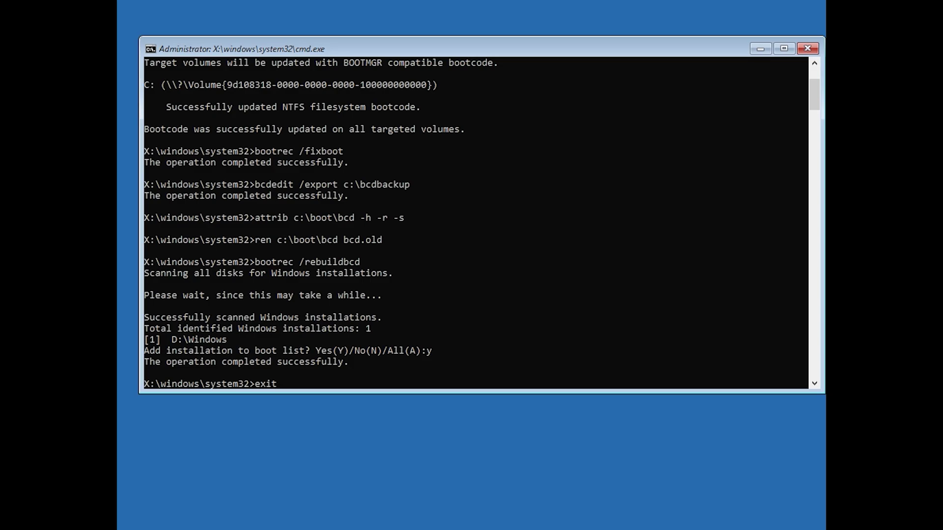
{"action": "key", "text": "Return"}
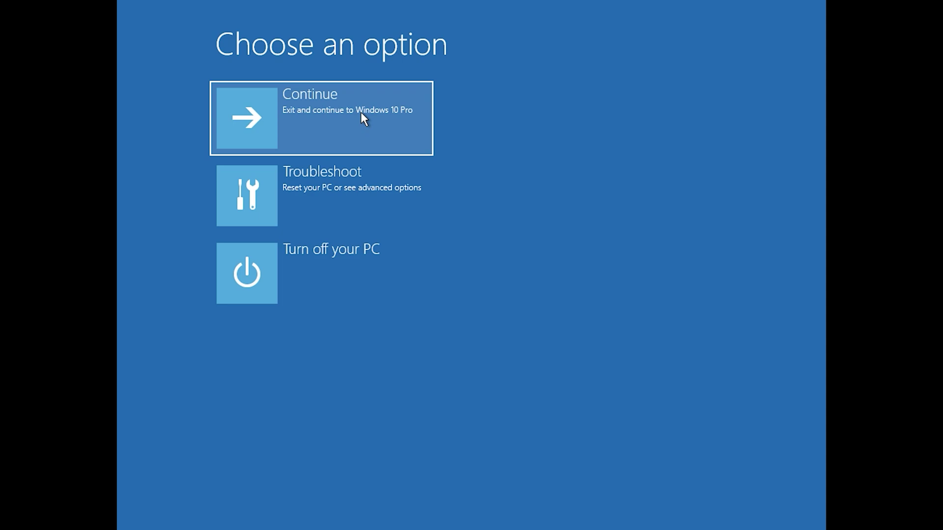
{"action": "left_click", "coordinate": [361, 112]}
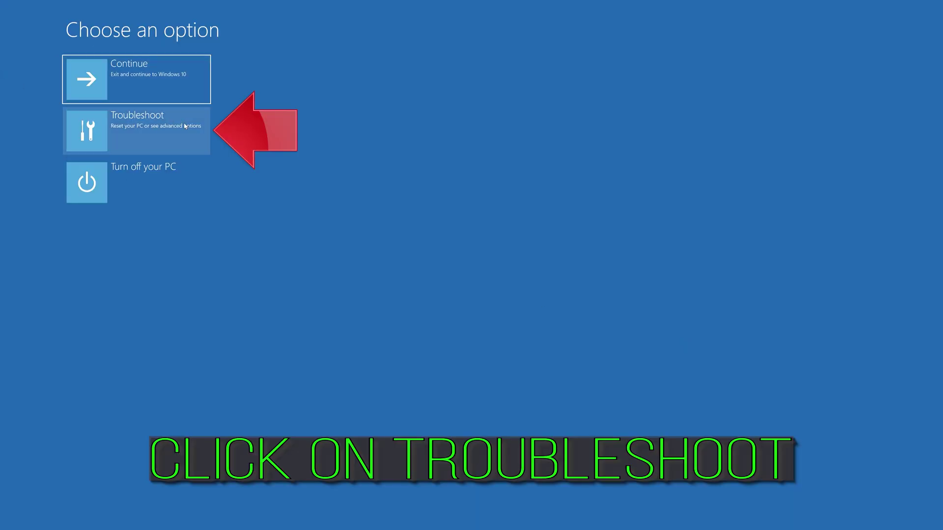
Step: Start System Restore from the advanced troubleshooting options, choosing the listed account and continuing with its password left blank
{"action": "left_click", "coordinate": [140, 140]}
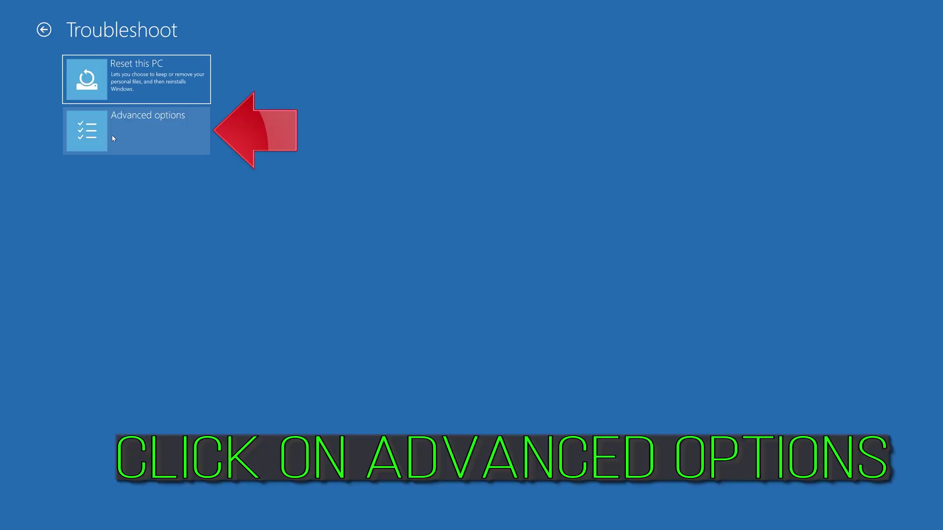
{"action": "left_click", "coordinate": [148, 139]}
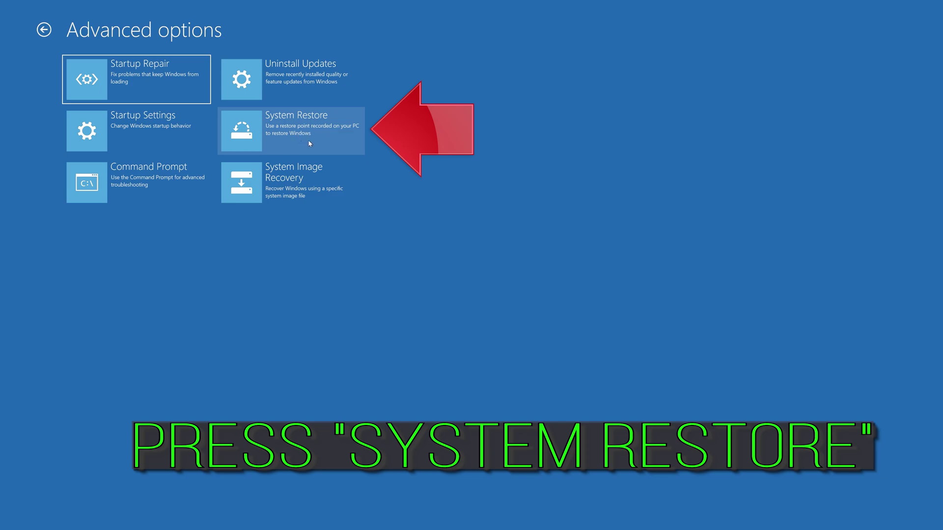
{"action": "left_click", "coordinate": [310, 143]}
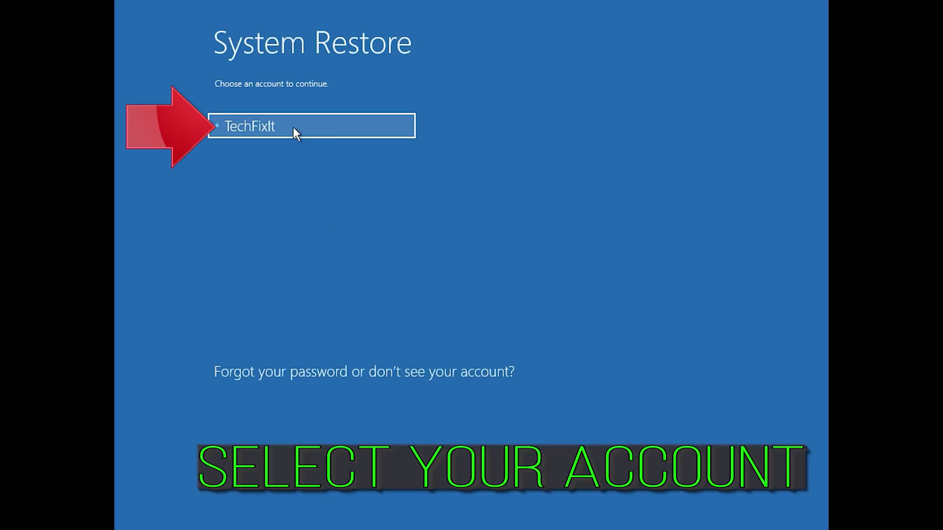
{"action": "left_click", "coordinate": [322, 126]}
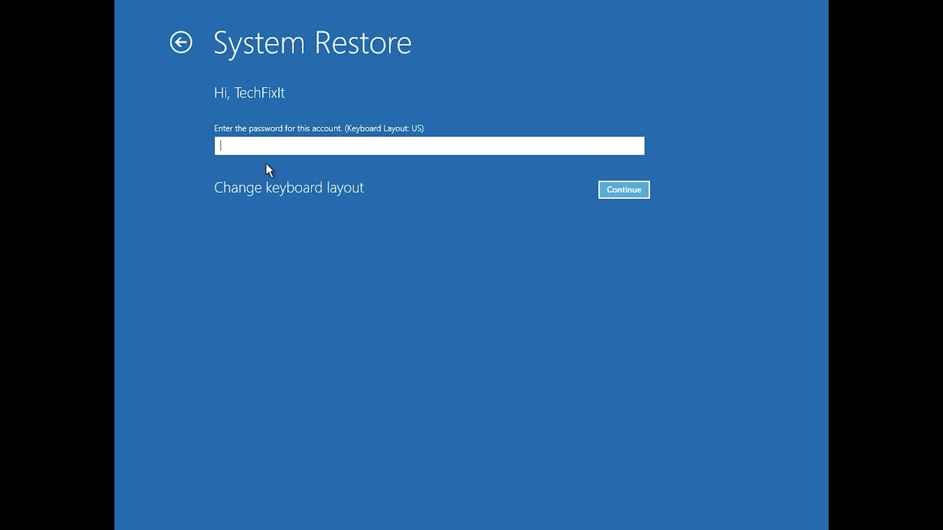
{"action": "left_click", "coordinate": [614, 193]}
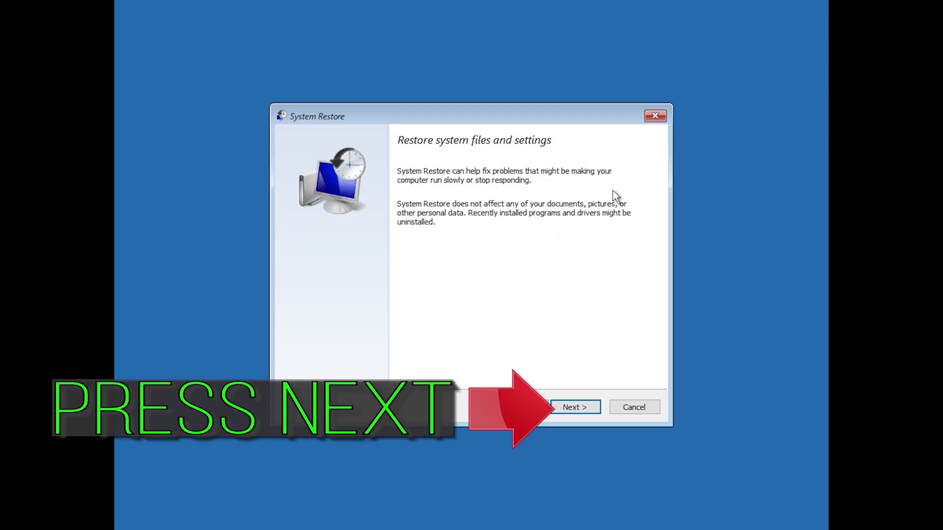
Step: Restore the system to the manual restore point of 1/10/2020 12:21:42 AM, confirm the warning and restart the computer
{"action": "left_click", "coordinate": [576, 408]}
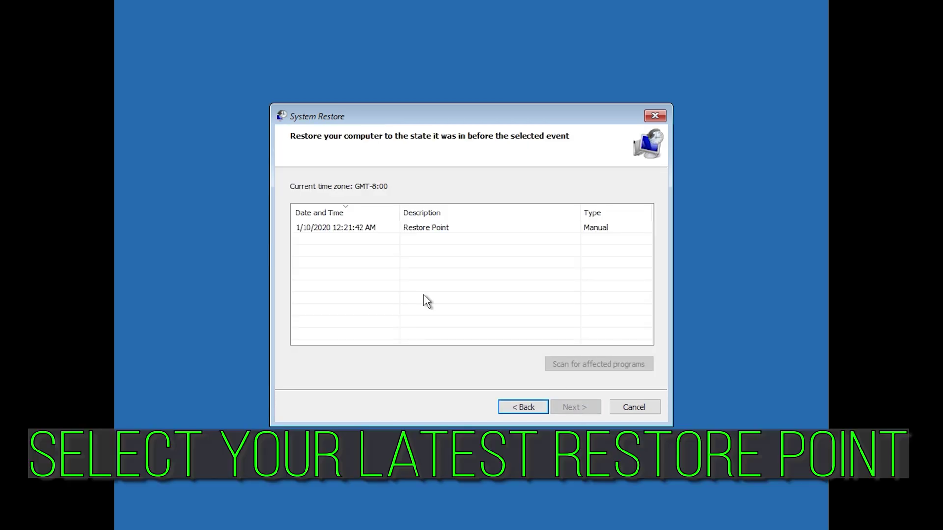
{"action": "left_click", "coordinate": [336, 229]}
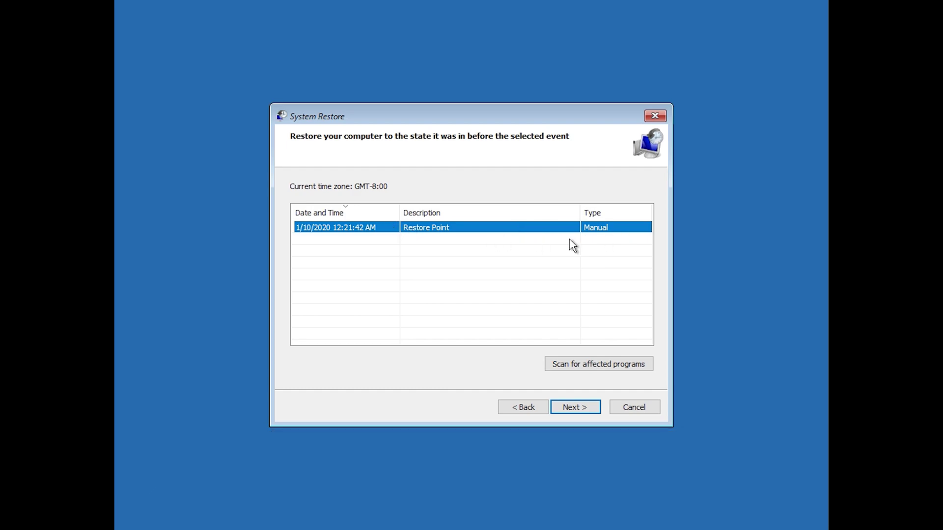
{"action": "left_click", "coordinate": [579, 414]}
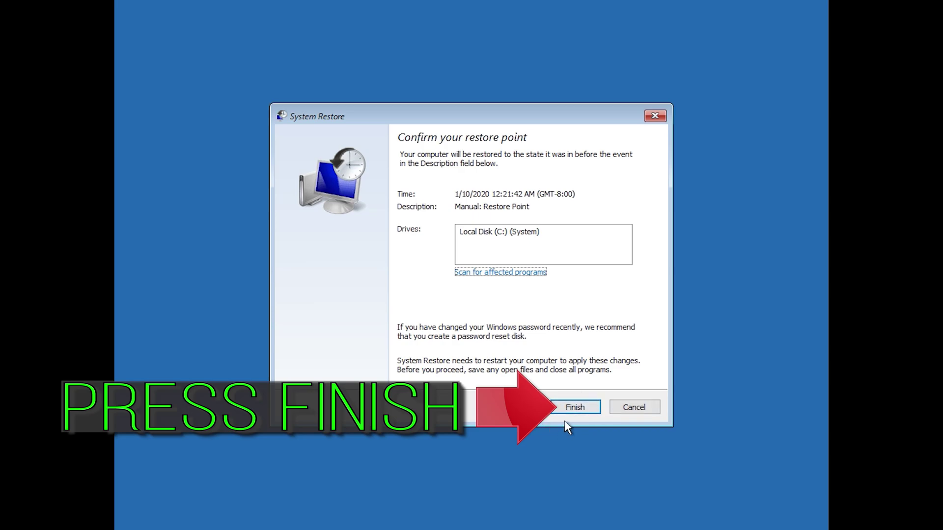
{"action": "left_click", "coordinate": [575, 408]}
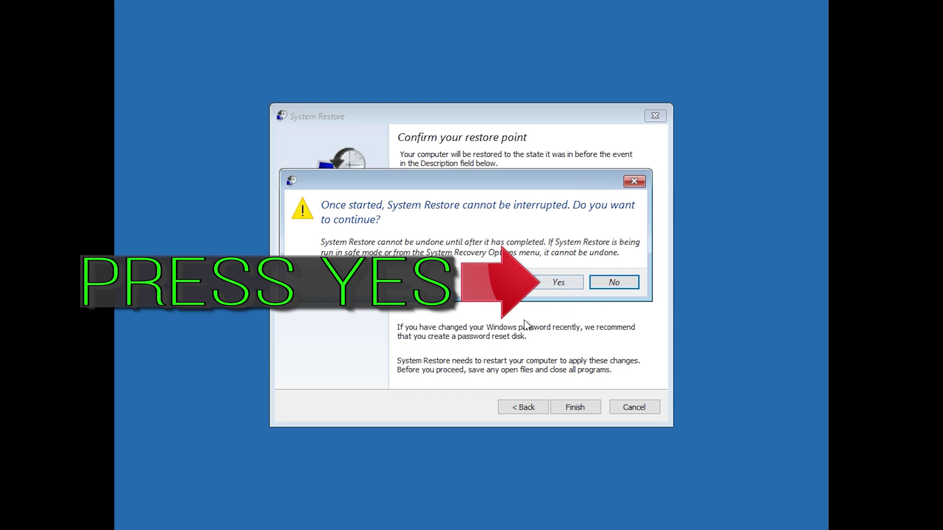
{"action": "left_click", "coordinate": [557, 287]}
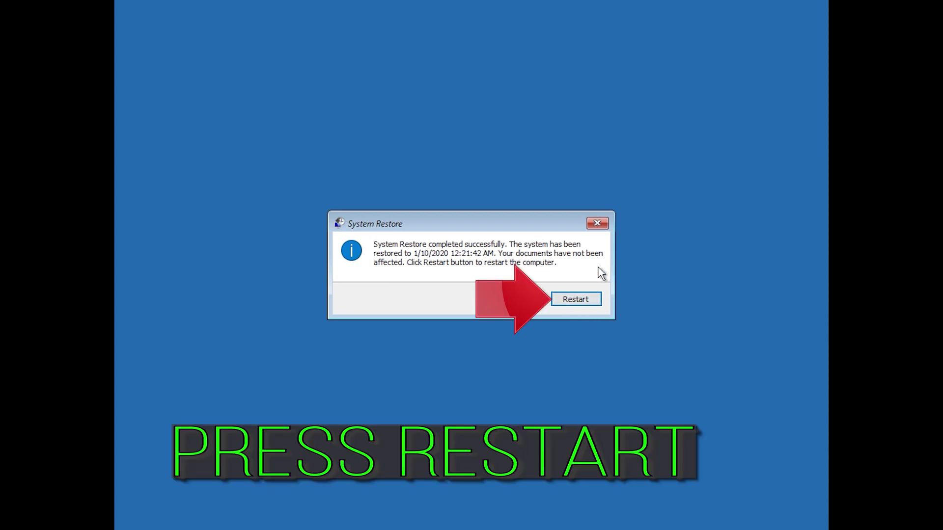
{"action": "left_click", "coordinate": [567, 303]}
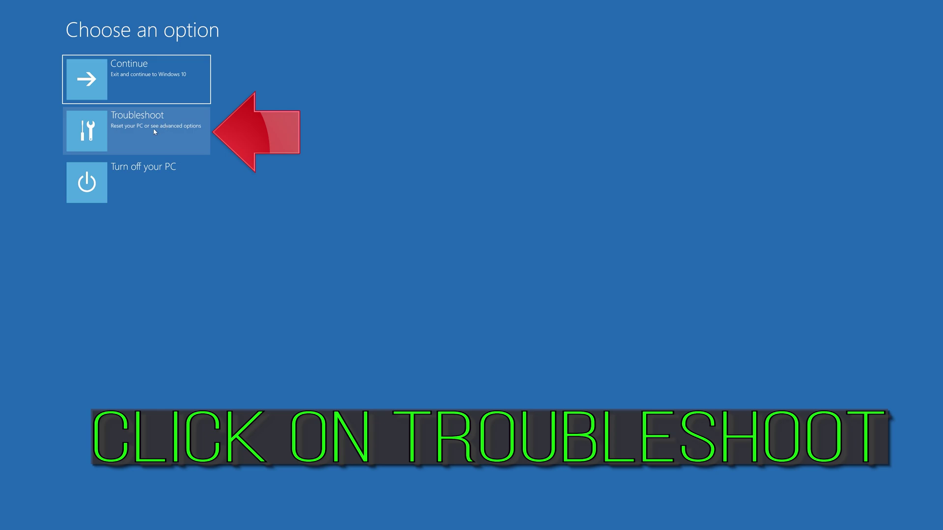
Step: Reset the PC with Keep my files, using the listed account with a blank password, and dismiss the System Restore message
{"action": "left_click", "coordinate": [155, 130]}
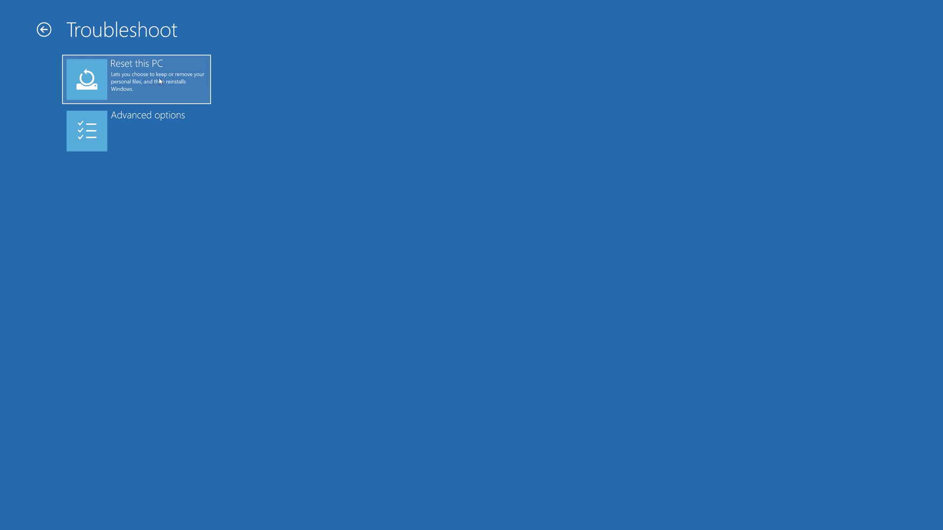
{"action": "left_click", "coordinate": [160, 81]}
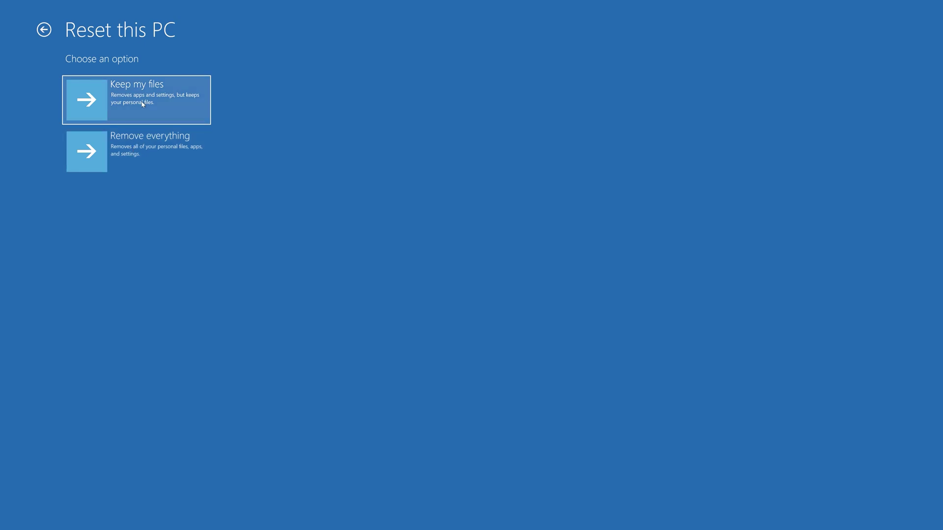
{"action": "left_click", "coordinate": [143, 104]}
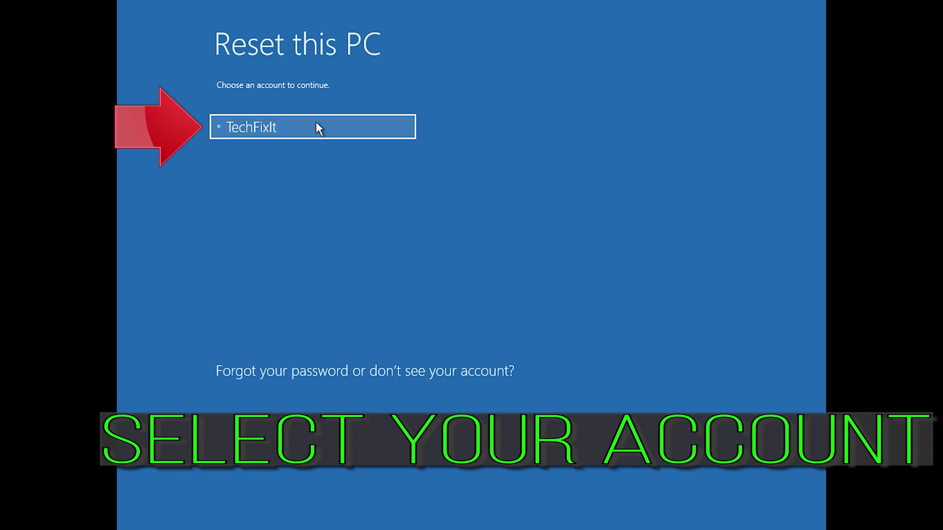
{"action": "left_click", "coordinate": [353, 123]}
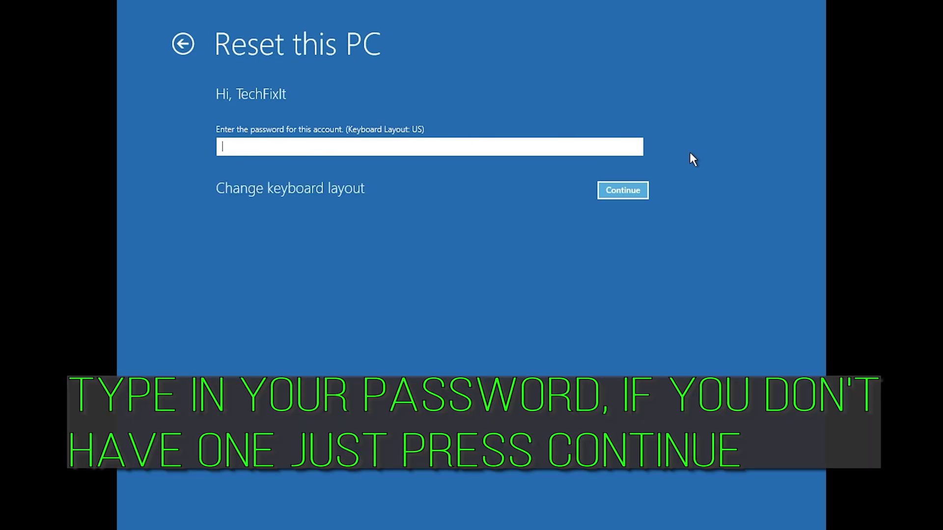
{"action": "left_click", "coordinate": [614, 191]}
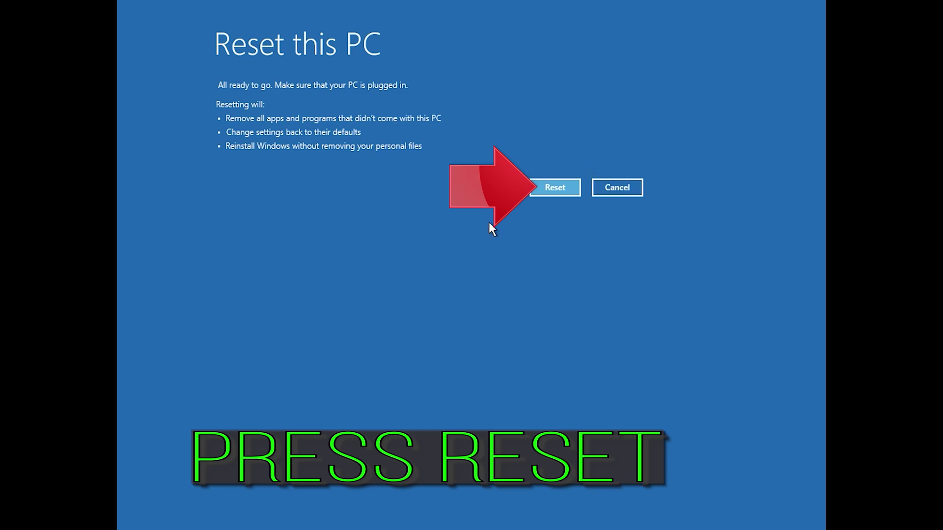
{"action": "left_click", "coordinate": [561, 191]}
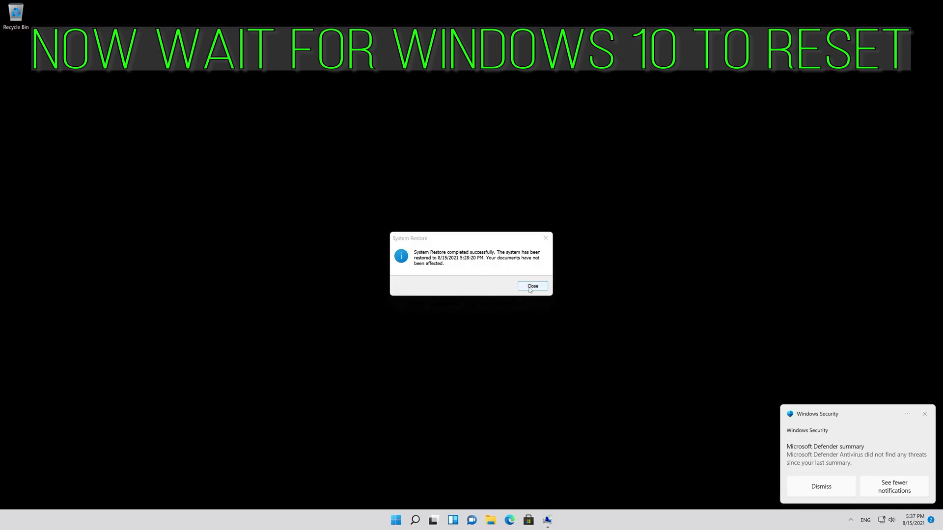
{"action": "left_click", "coordinate": [533, 286]}
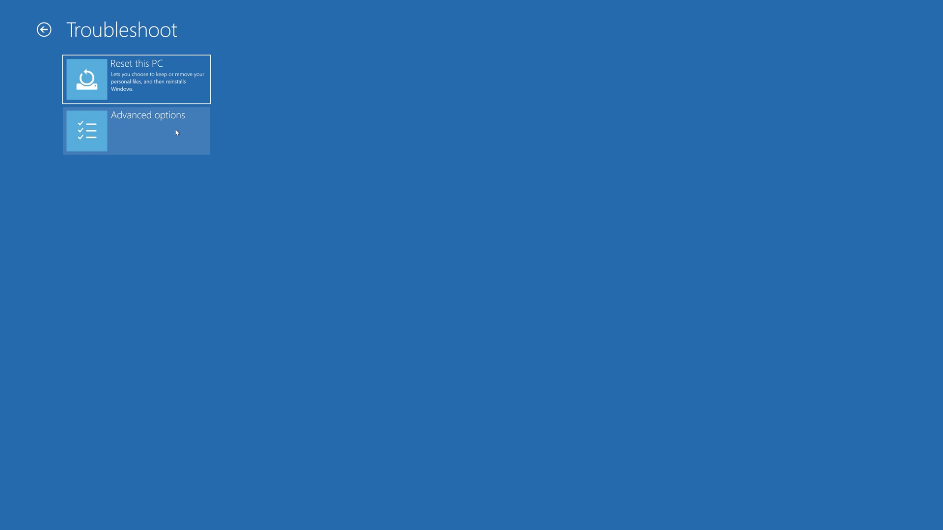
Step: Open the recovery Command Prompt from the advanced troubleshooting options and choose the listed account
{"action": "left_click", "coordinate": [152, 137]}
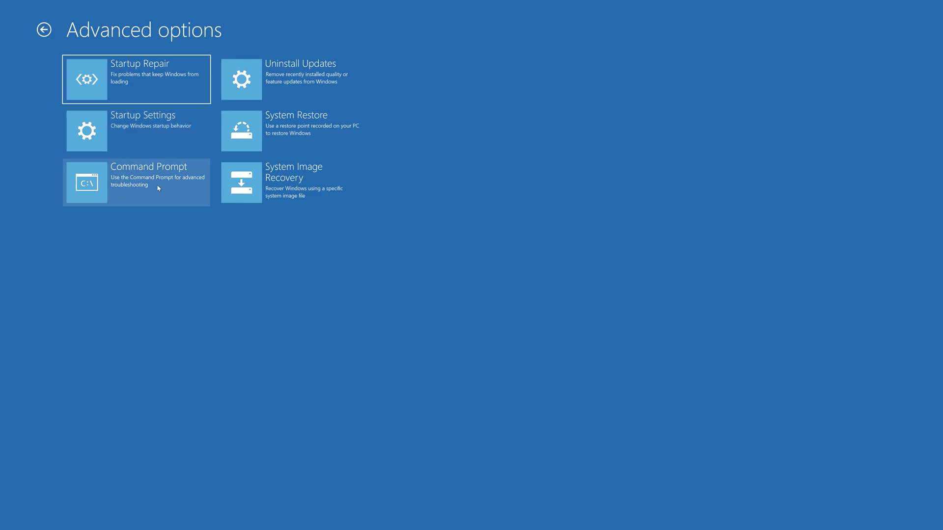
{"action": "left_click", "coordinate": [138, 185]}
{"action": "left_click", "coordinate": [177, 188]}
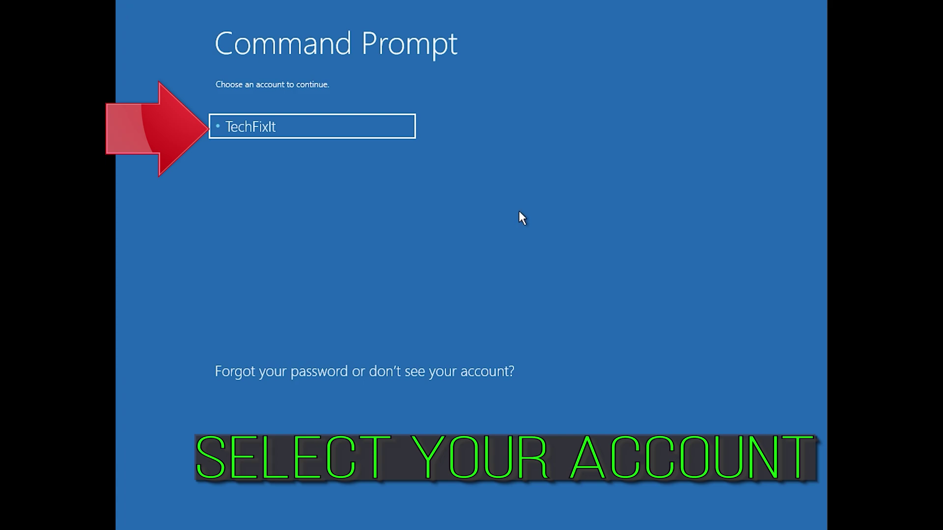
{"action": "left_click", "coordinate": [379, 136]}
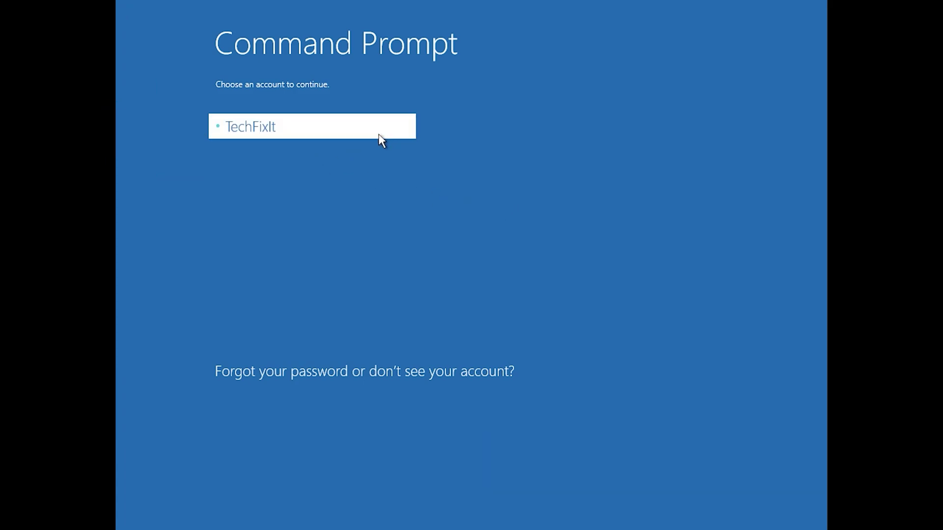
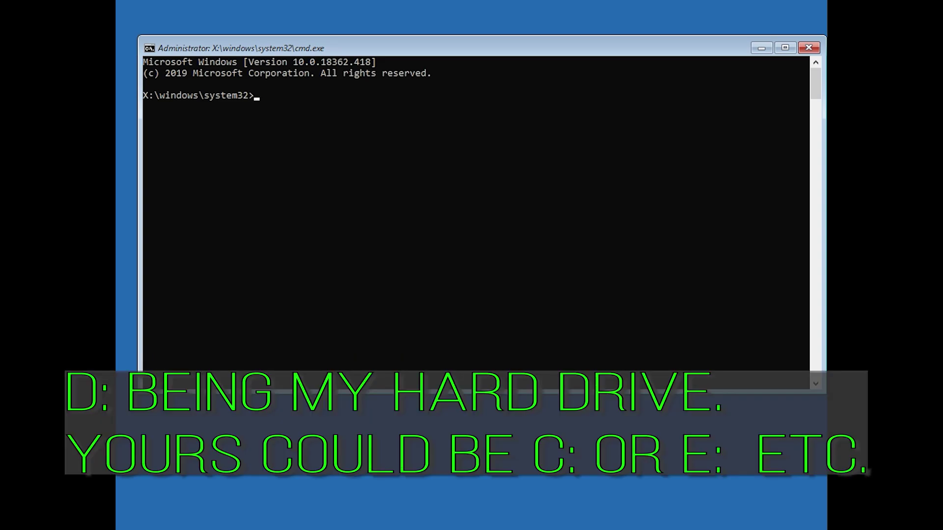
Step: Check and repair the C: drive with chkdsk /f c:
{"action": "type", "text": "chkdsk"}
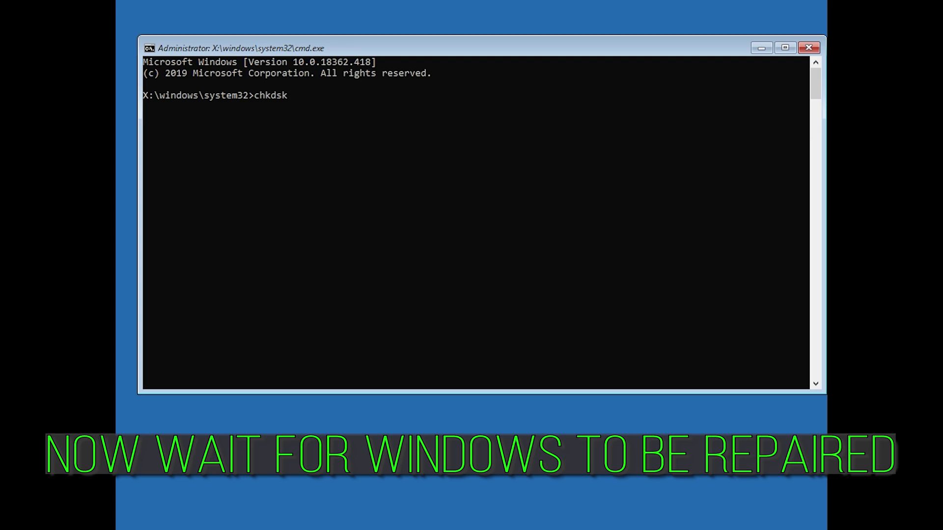
{"action": "type", "text": "/f c:"}
{"action": "key", "text": "Return"}
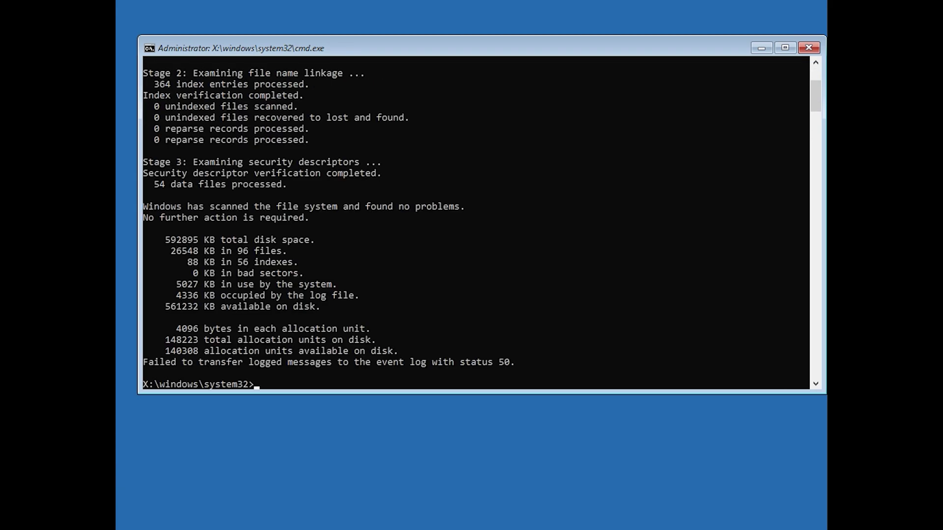
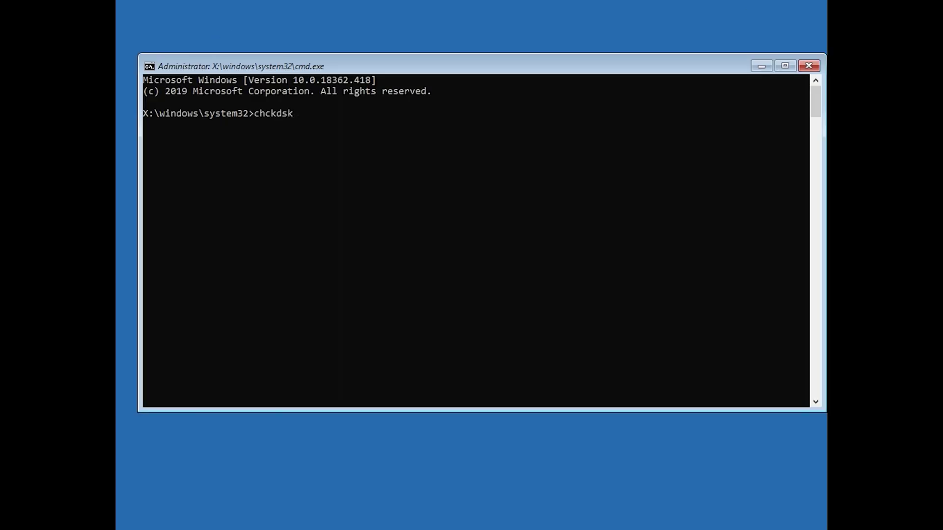
Step: Clear the mistyped command and check and repair the D: drive with chkdsk /f d:
{"action": "key", "text": "Escape"}
{"action": "type", "text": "chkdsk /f d:"}
{"action": "key", "text": "Return"}
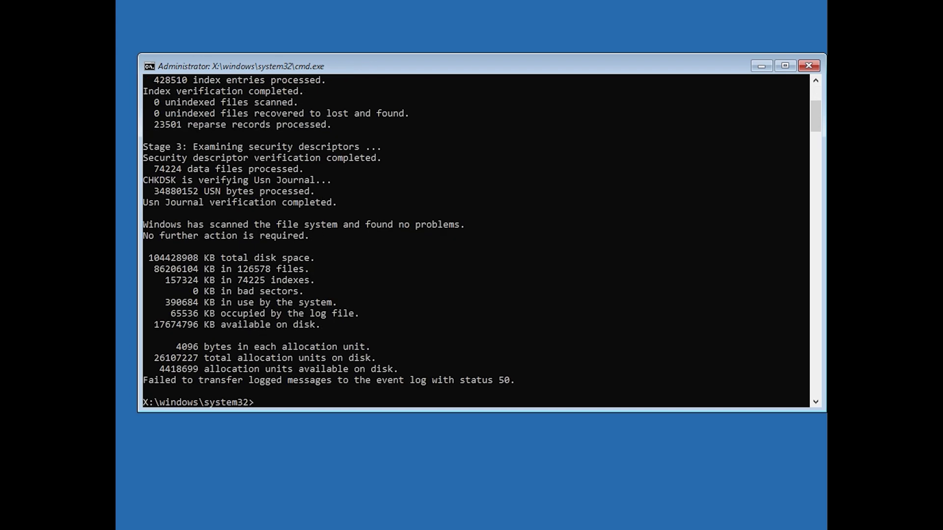
Step: Leave the recovery Command Prompt with the exit command
{"action": "type", "text": "exit"}
{"action": "key", "text": "Return"}
{"action": "key", "text": "Return"}
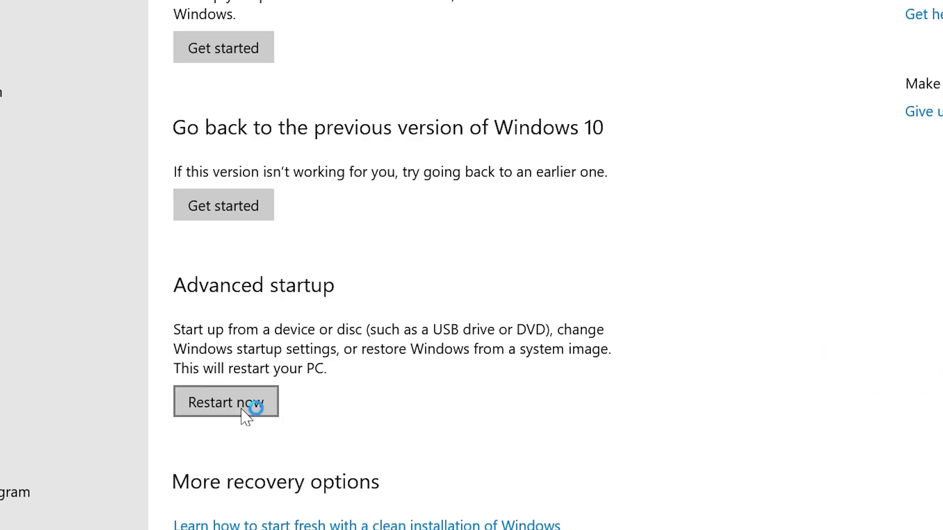
Step: Restart the PC into Advanced startup from the Windows recovery settings
{"action": "left_click", "coordinate": [242, 408]}
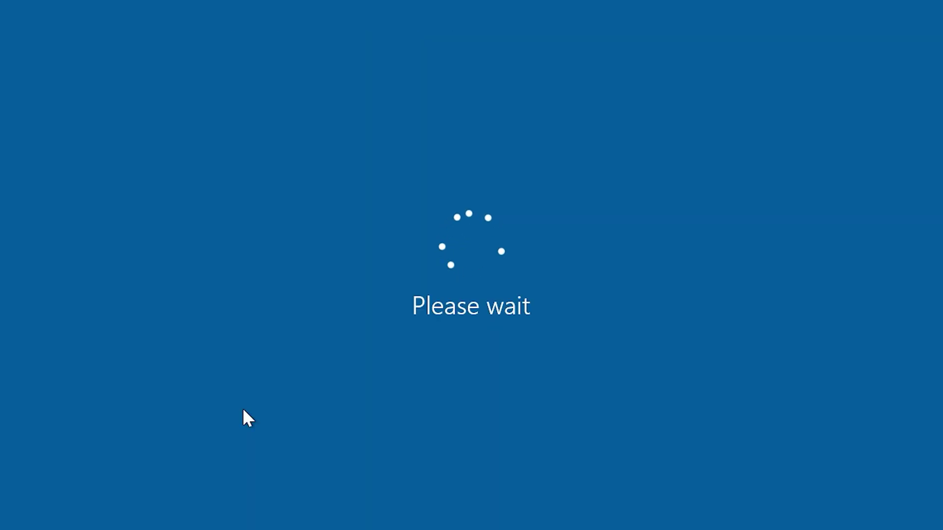